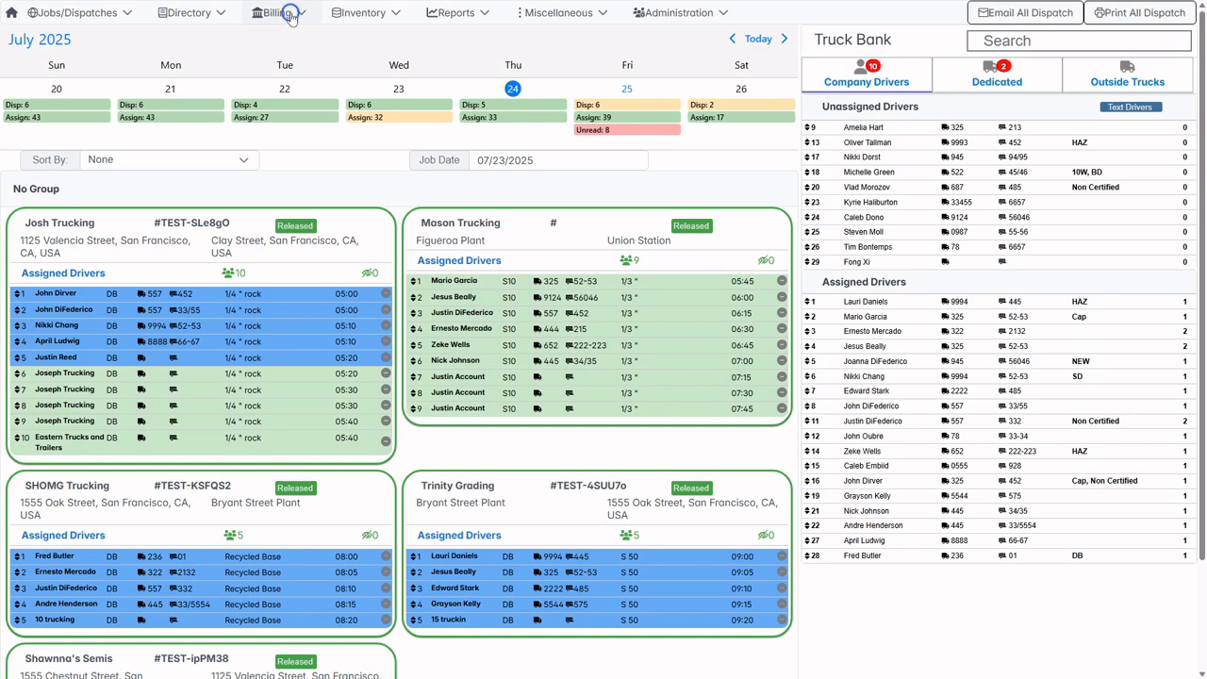
Open the page for creating new pay statements.
click(283, 13)
click(299, 97)
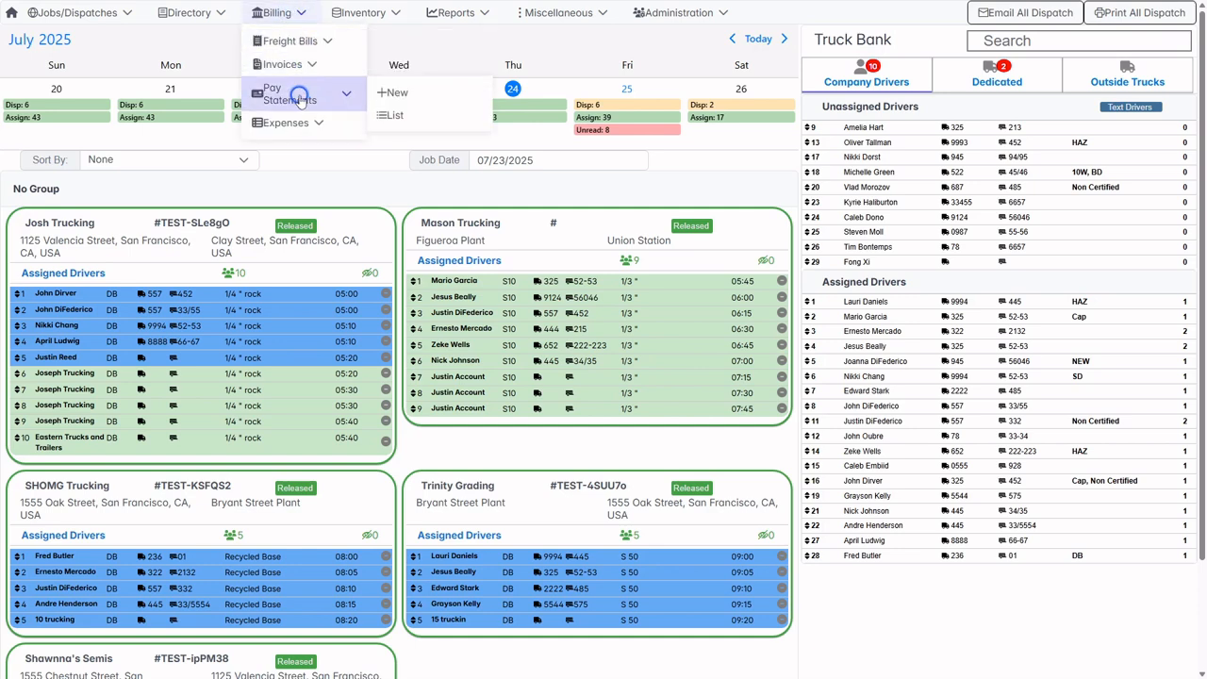
click(413, 93)
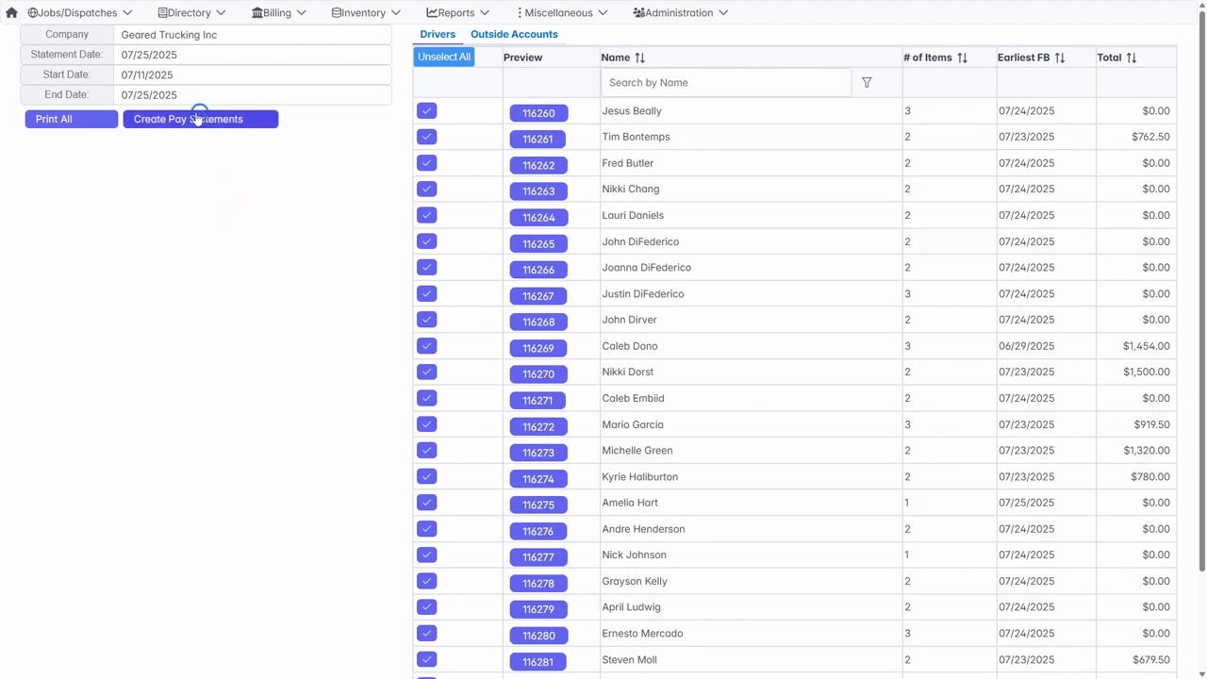
Set the pay statement period to start on 07/01/2025 and end on 07/23/2025.
click(168, 95)
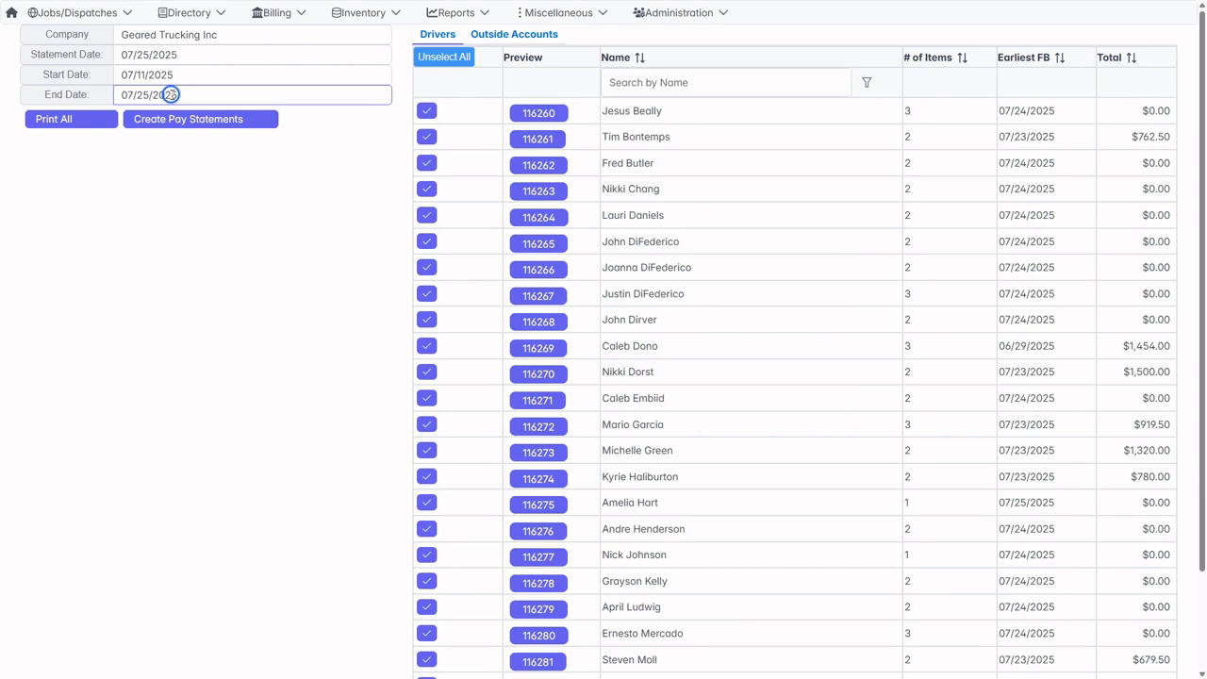
click(170, 96)
click(214, 263)
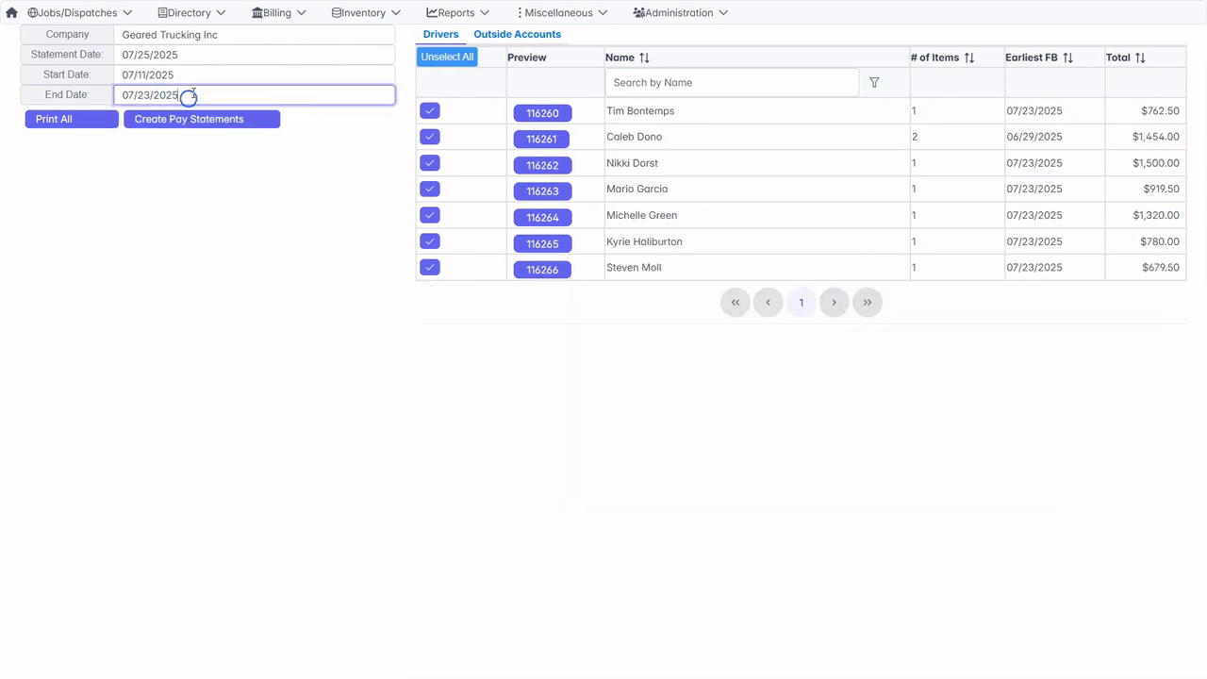
click(202, 74)
click(186, 165)
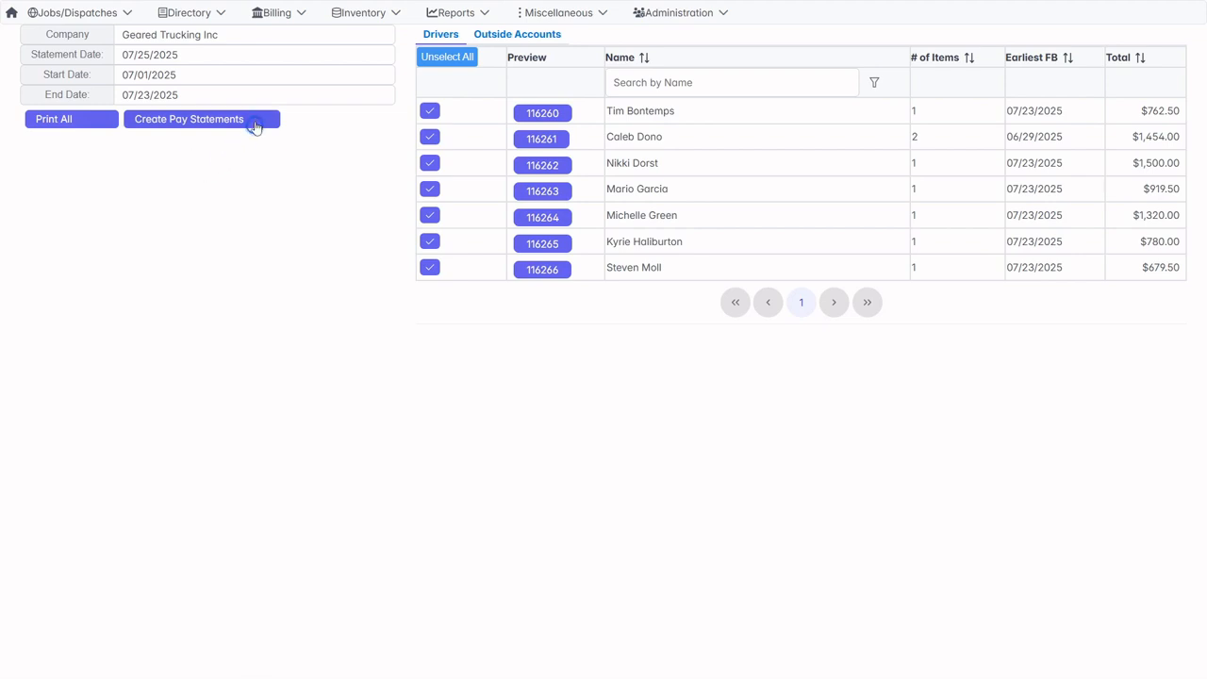
click(194, 94)
Put the 06/29/2025 line item on hold in the pay statement of the driver whose earliest freight bill has that date.
click(561, 141)
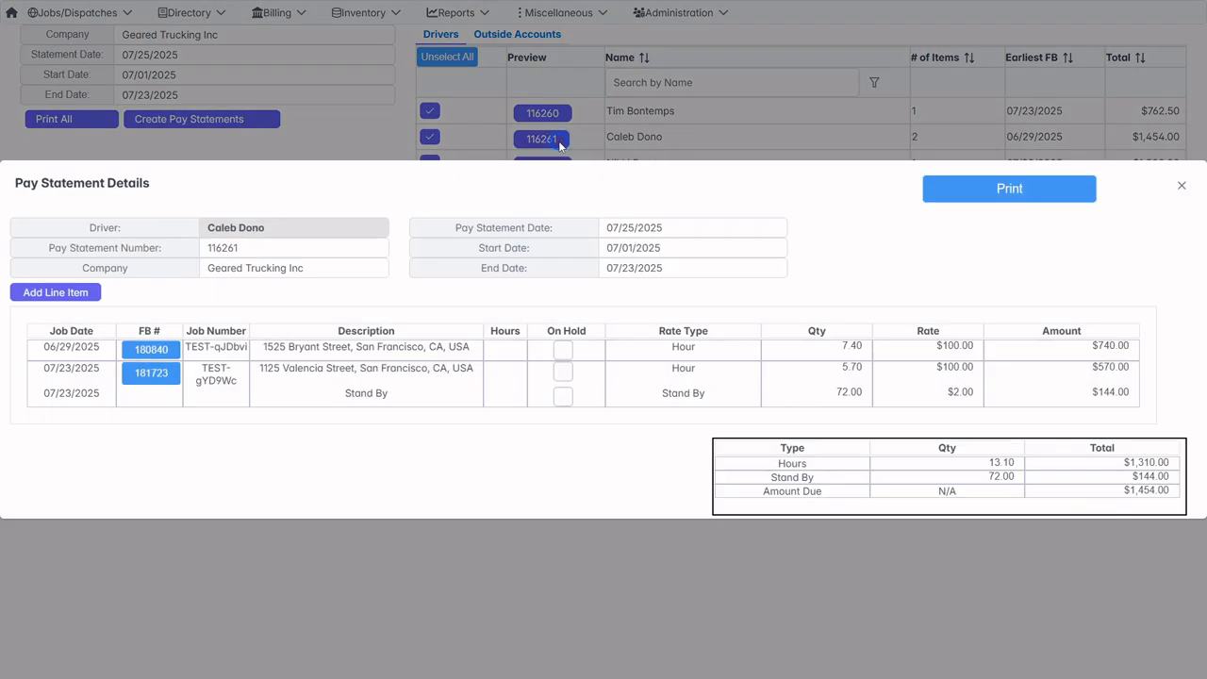
click(561, 350)
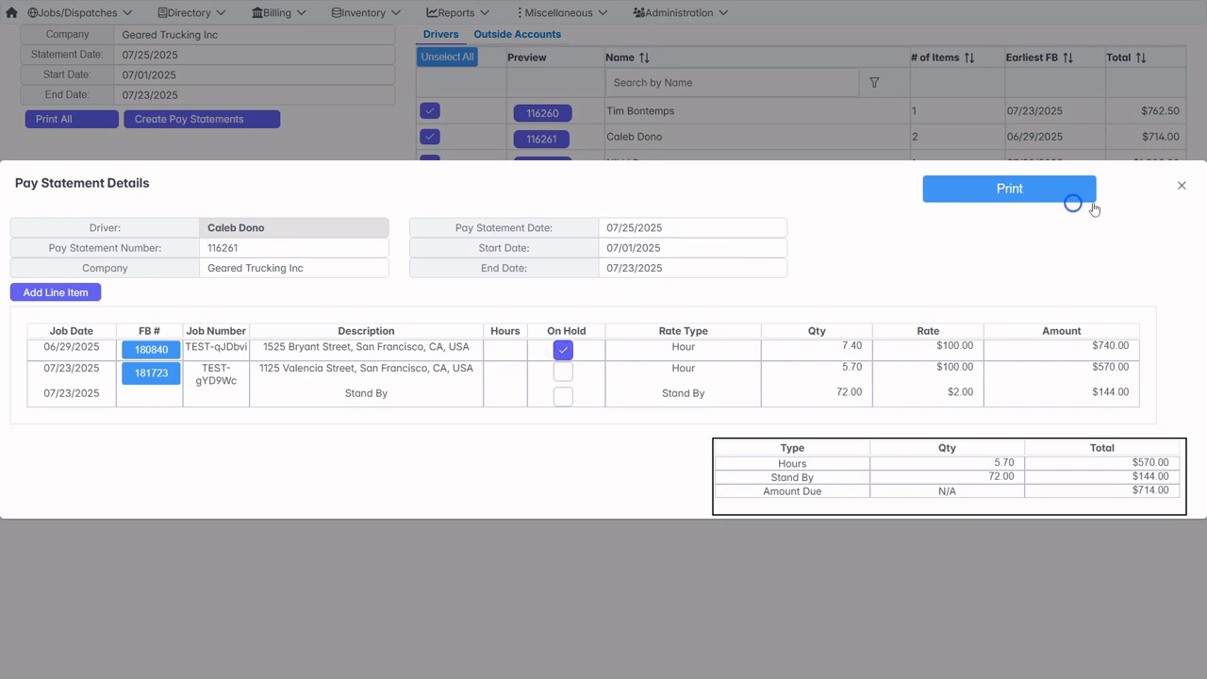
click(1185, 190)
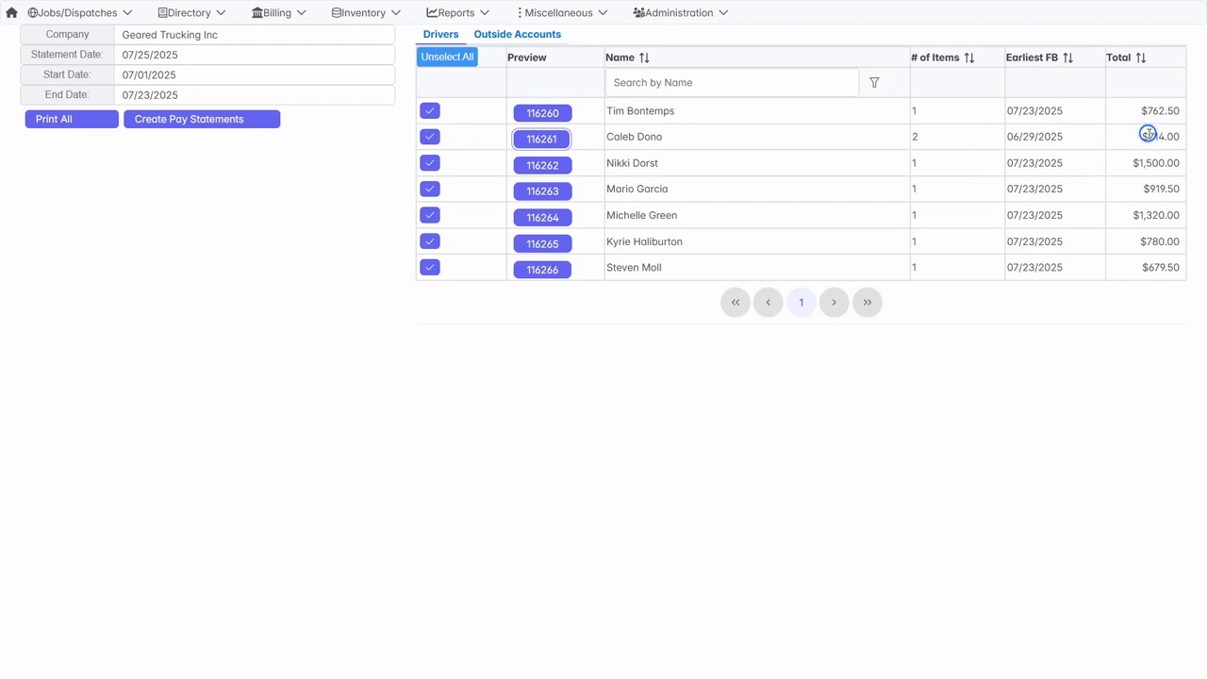
Check the pay statement details of the last driver in the list.
click(451, 401)
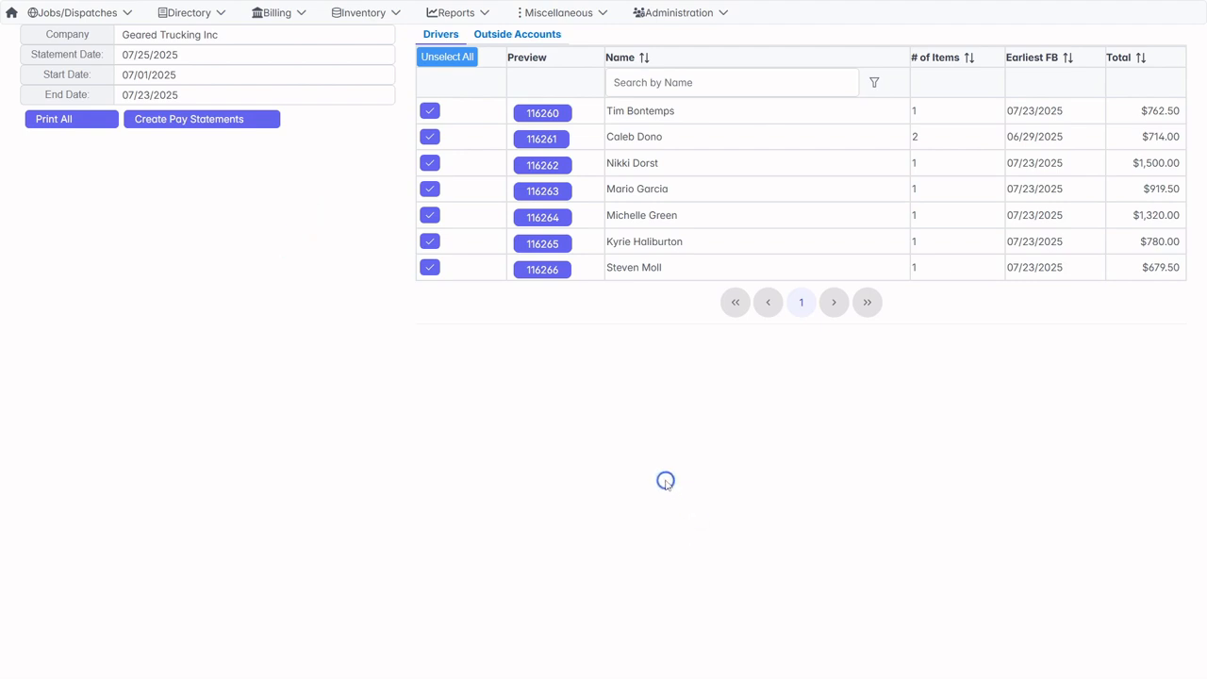
click(549, 275)
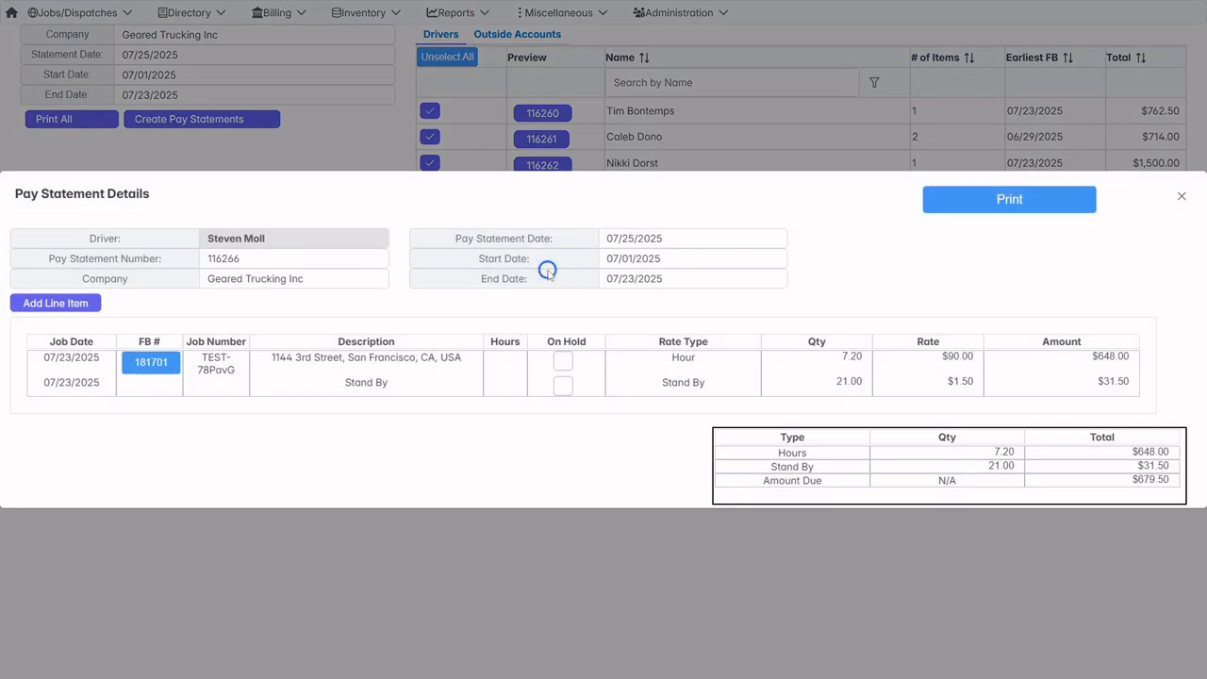
click(1182, 196)
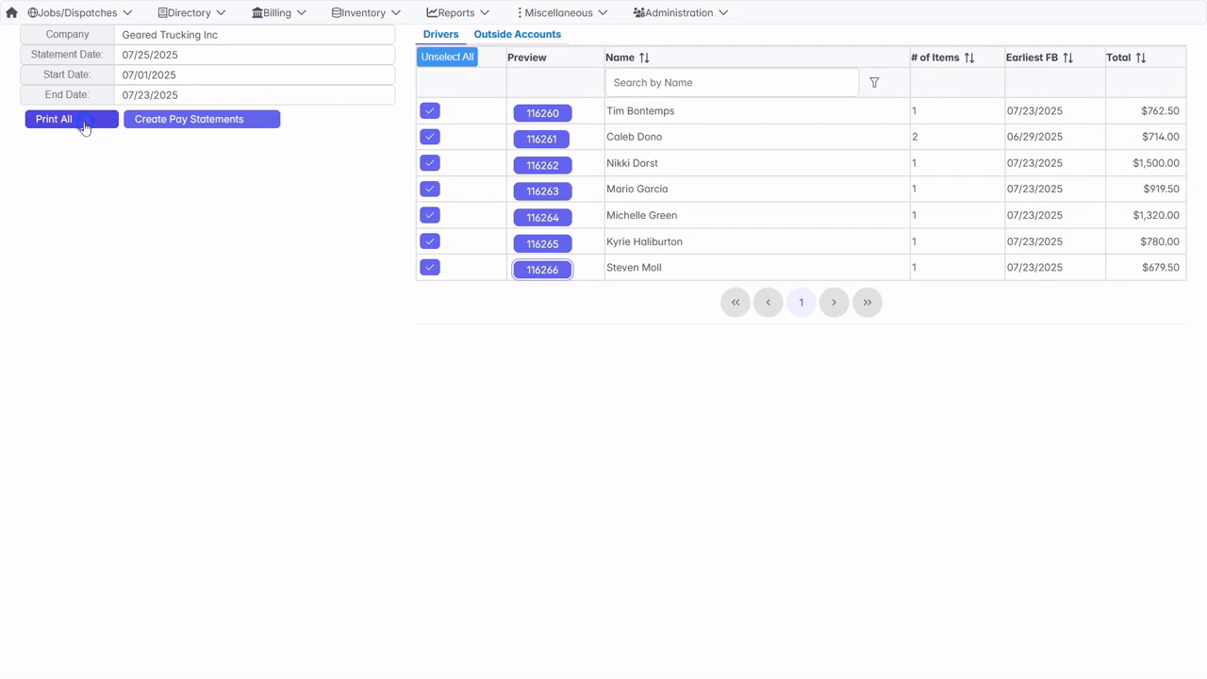
Review printed drafts of all the selected drivers' pay statements, and create the statements.
click(83, 124)
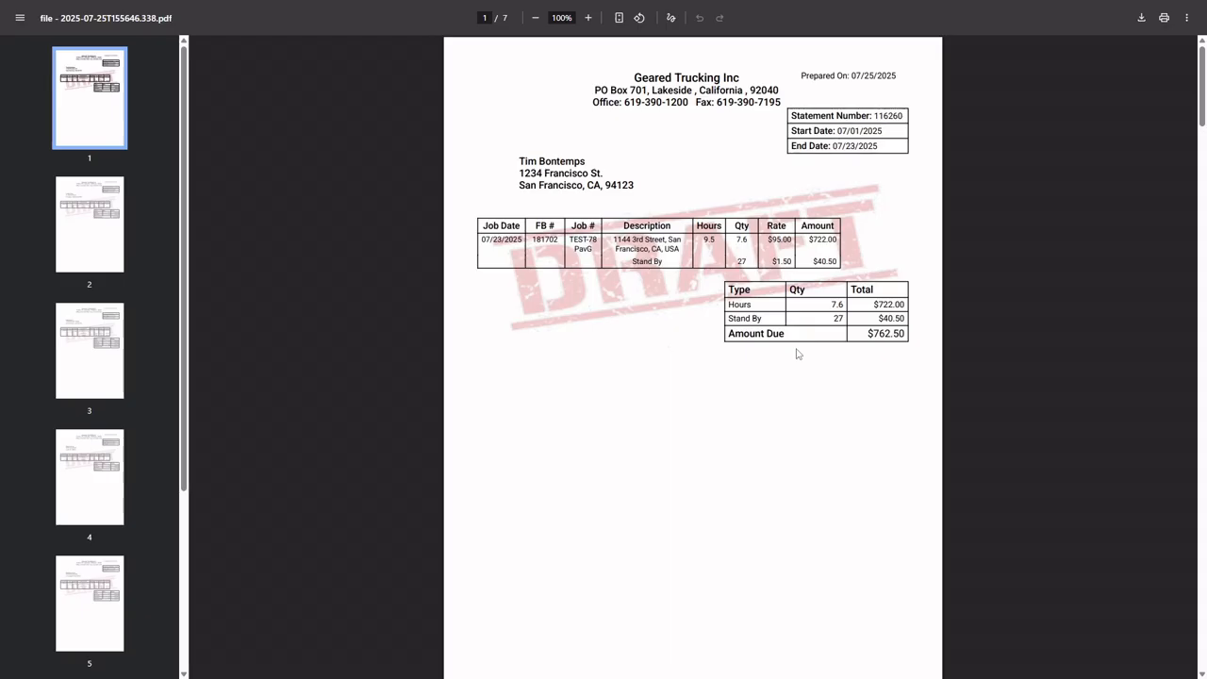
scroll(797, 354, down, 3)
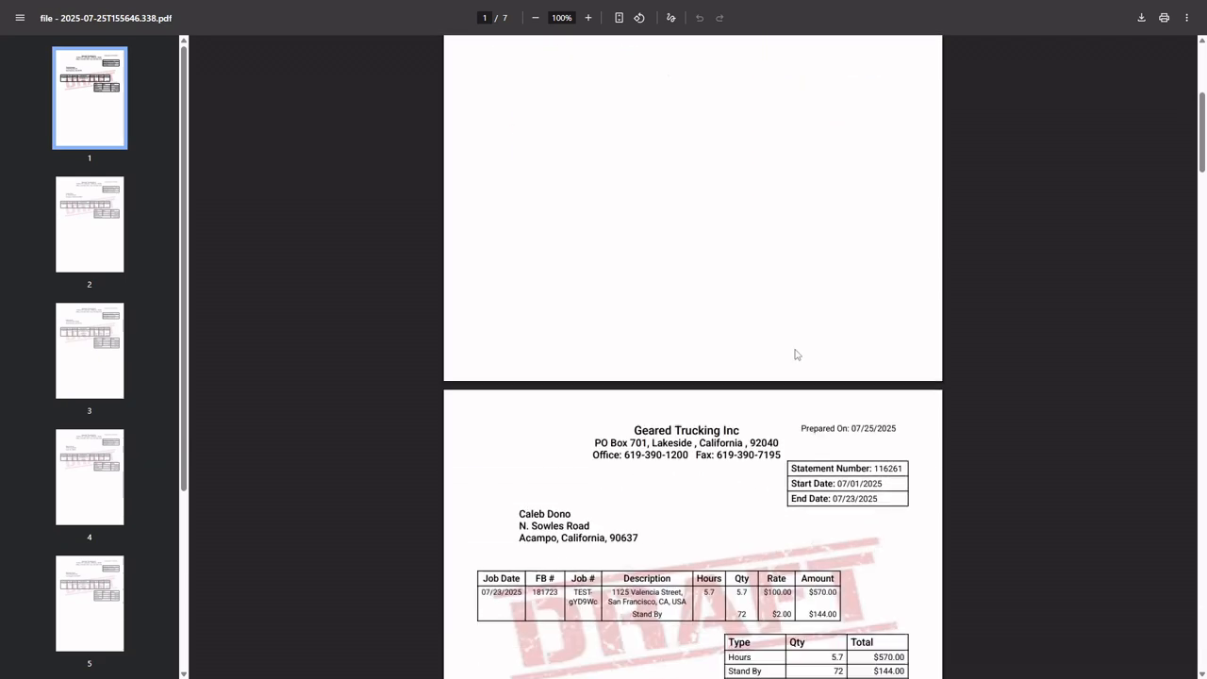
scroll(797, 354, down, 5)
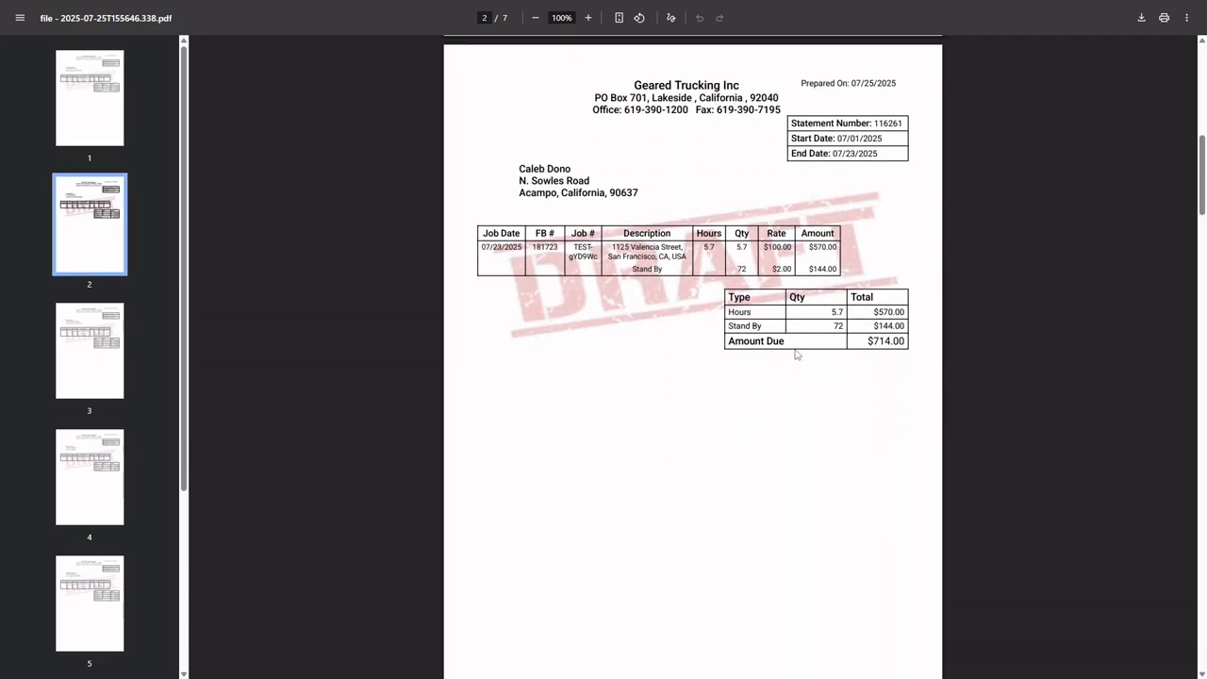
scroll(797, 354, down, 9)
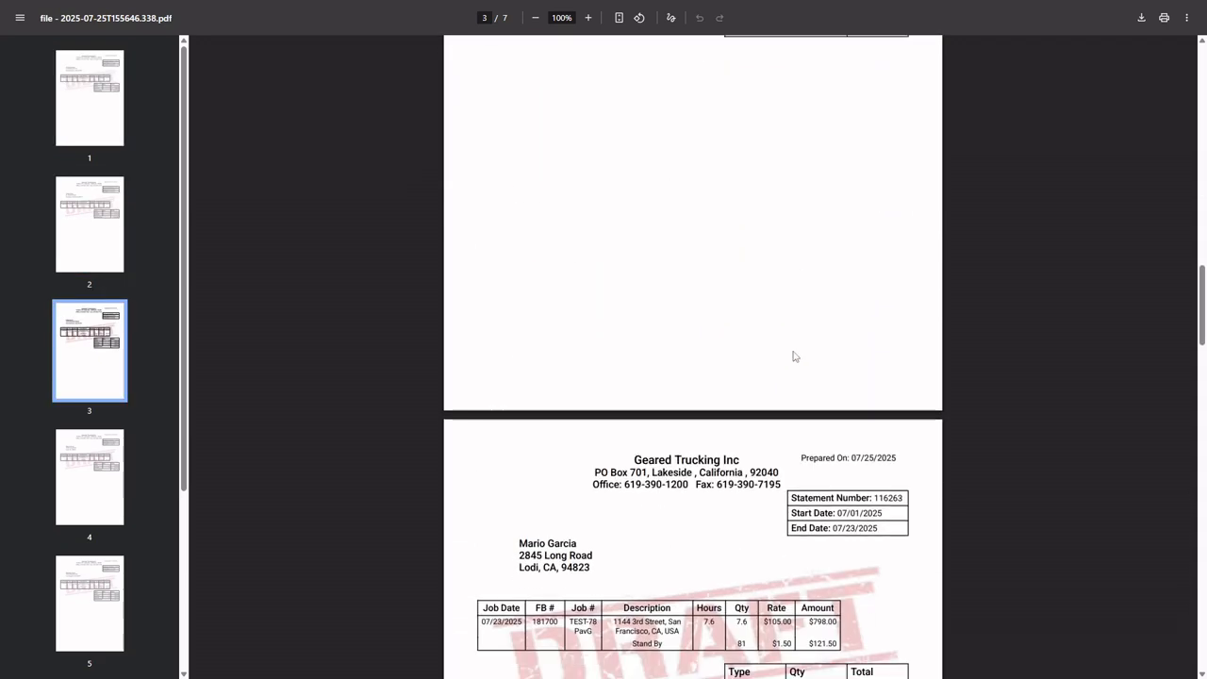
scroll(796, 355, down, 9)
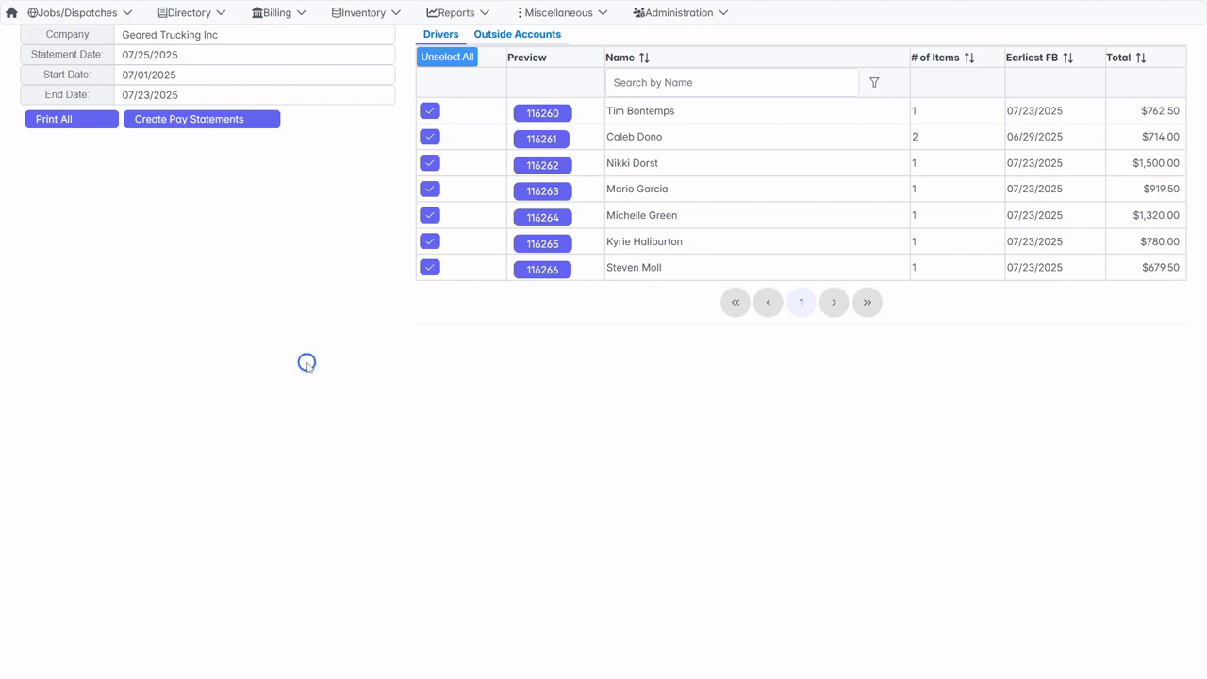
click(194, 120)
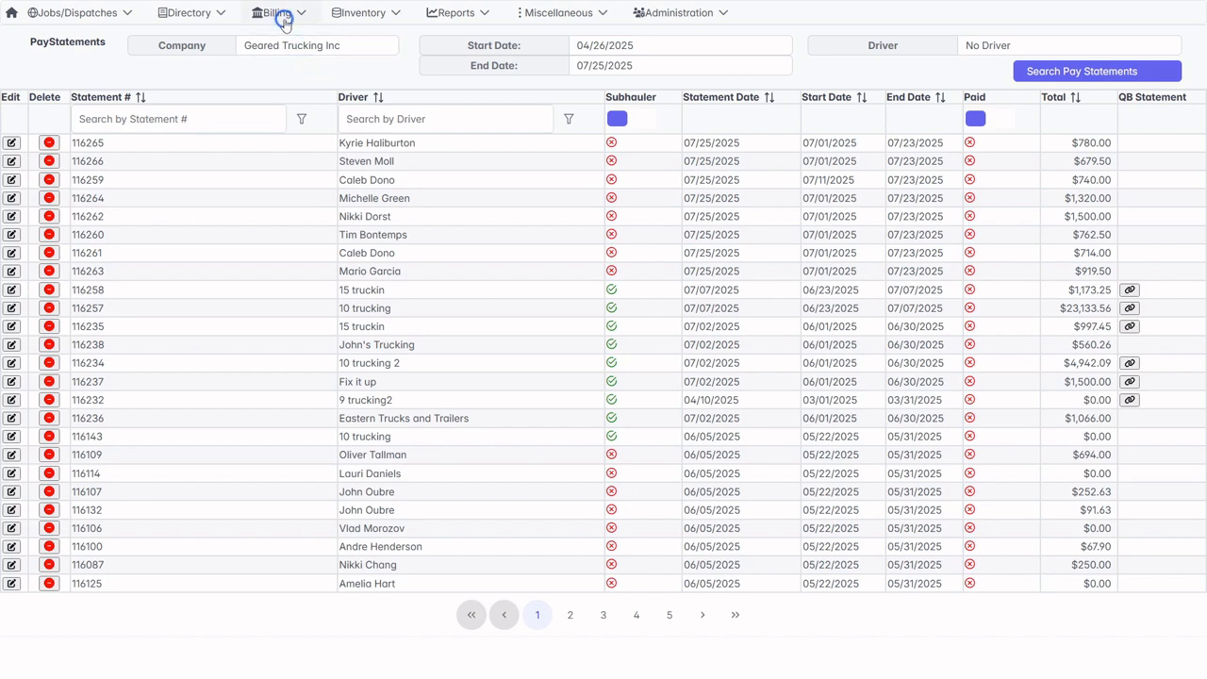
Create new pay statements for all listed outside accounts except Northern Trucks and Trailers.
click(283, 17)
click(277, 91)
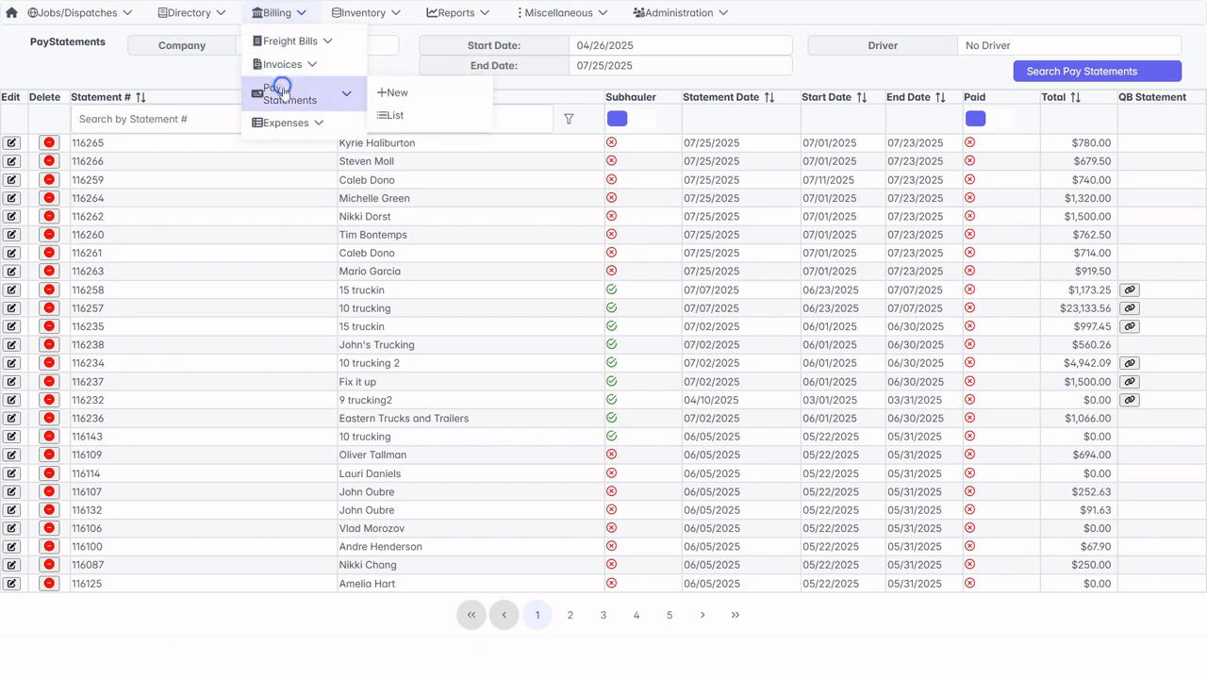
click(400, 92)
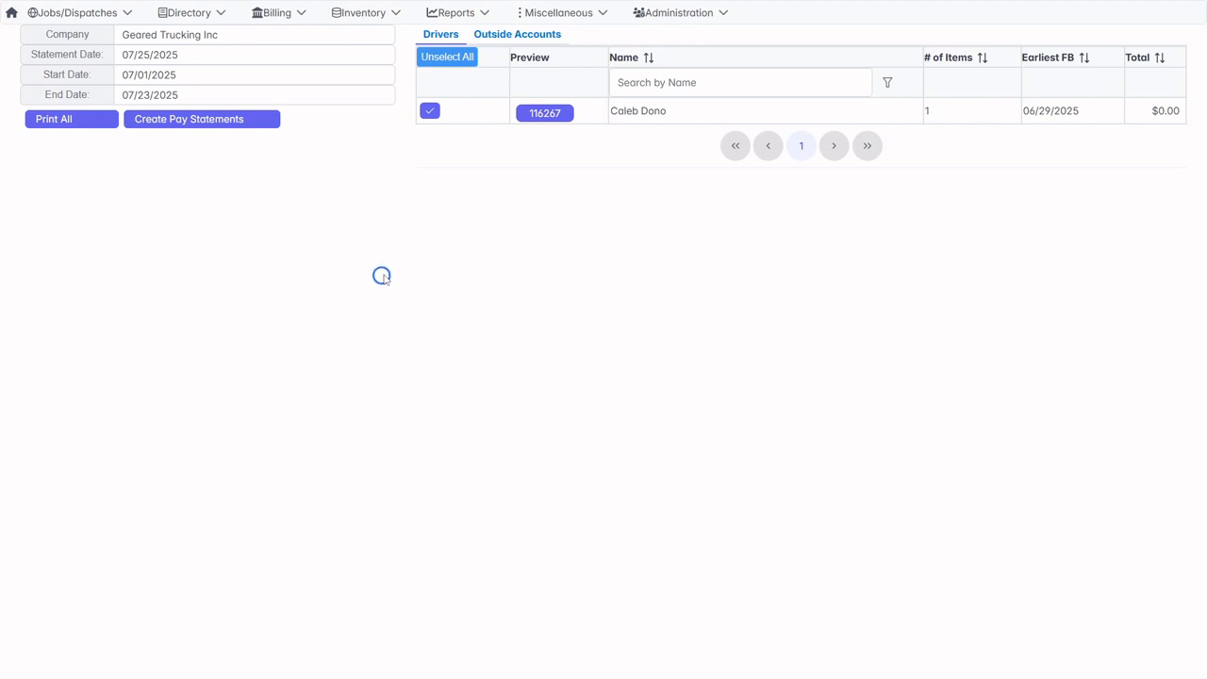
click(512, 35)
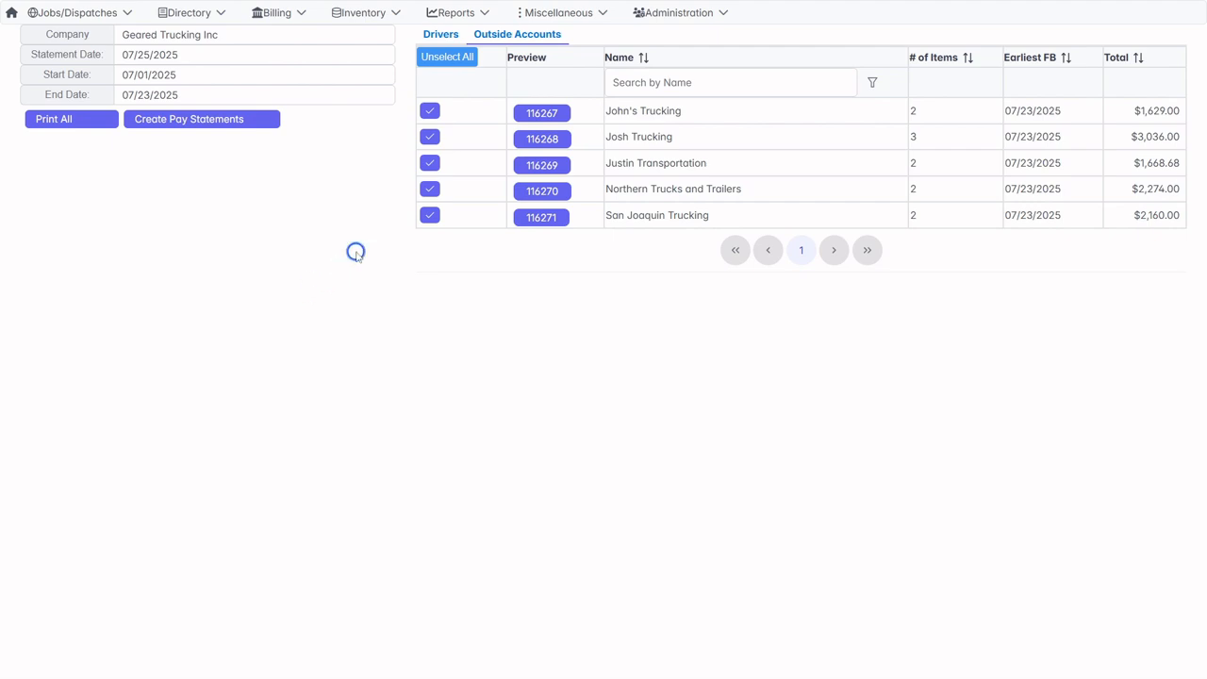
click(429, 190)
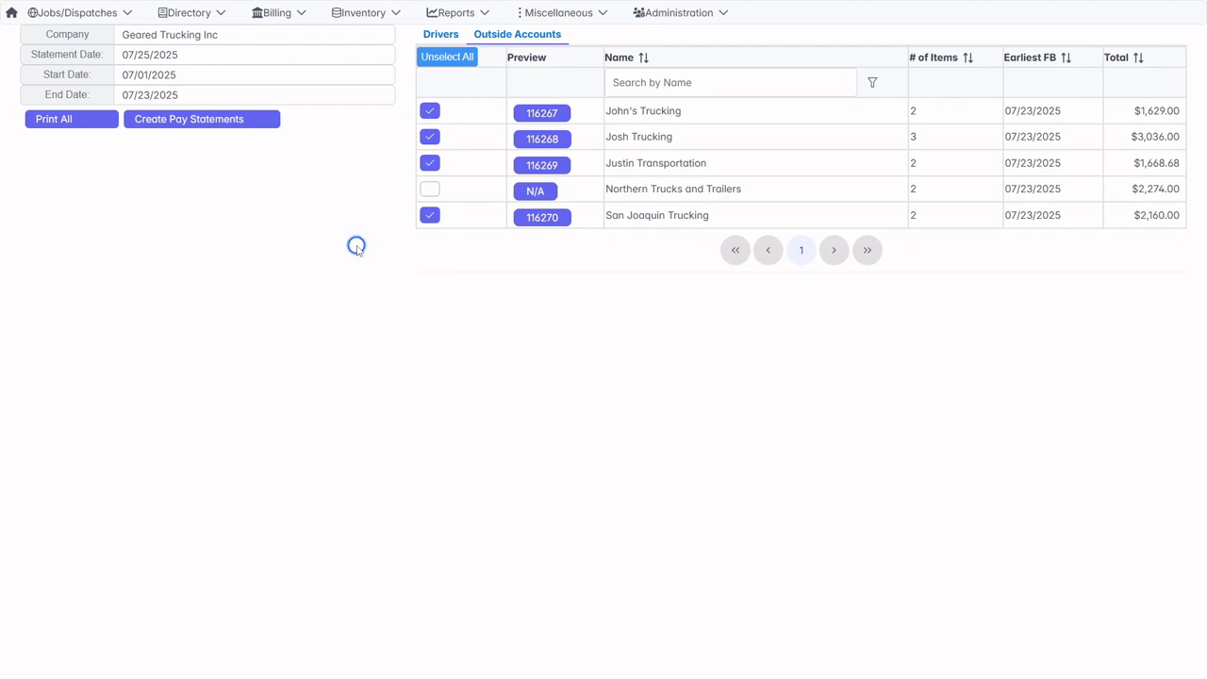
click(194, 125)
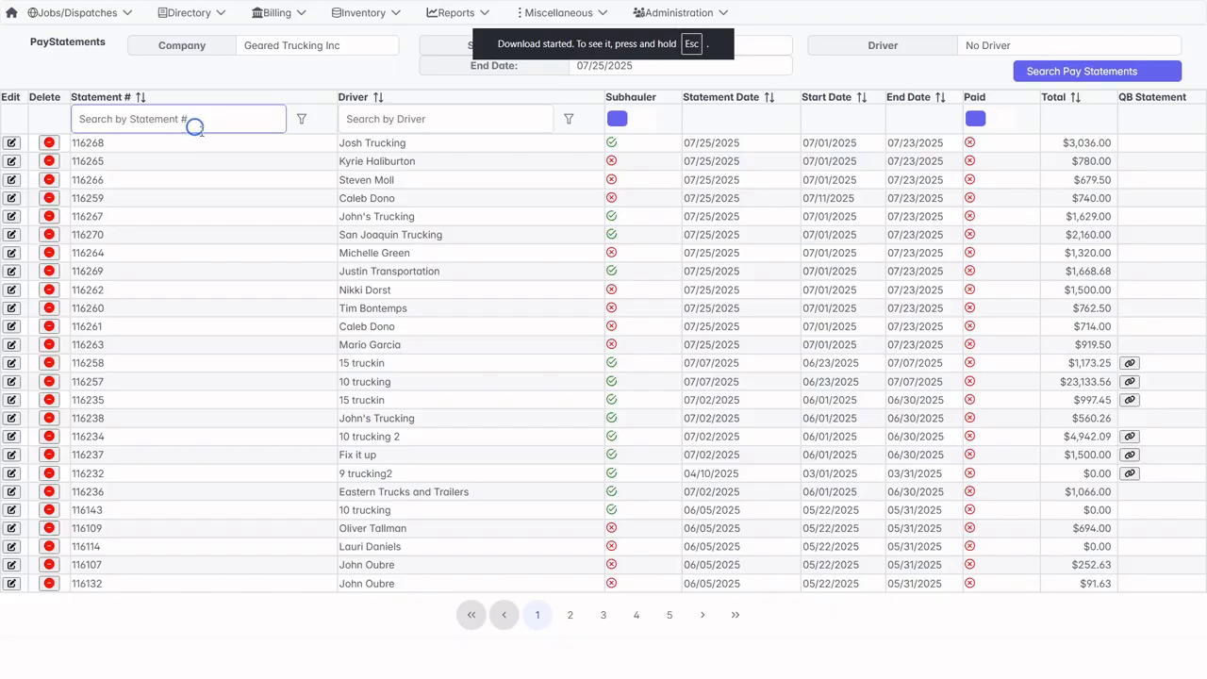
Check the new pay statements page for remaining outside accounts and drivers, and inspect the remaining driver's on-hold line item.
click(283, 13)
click(293, 92)
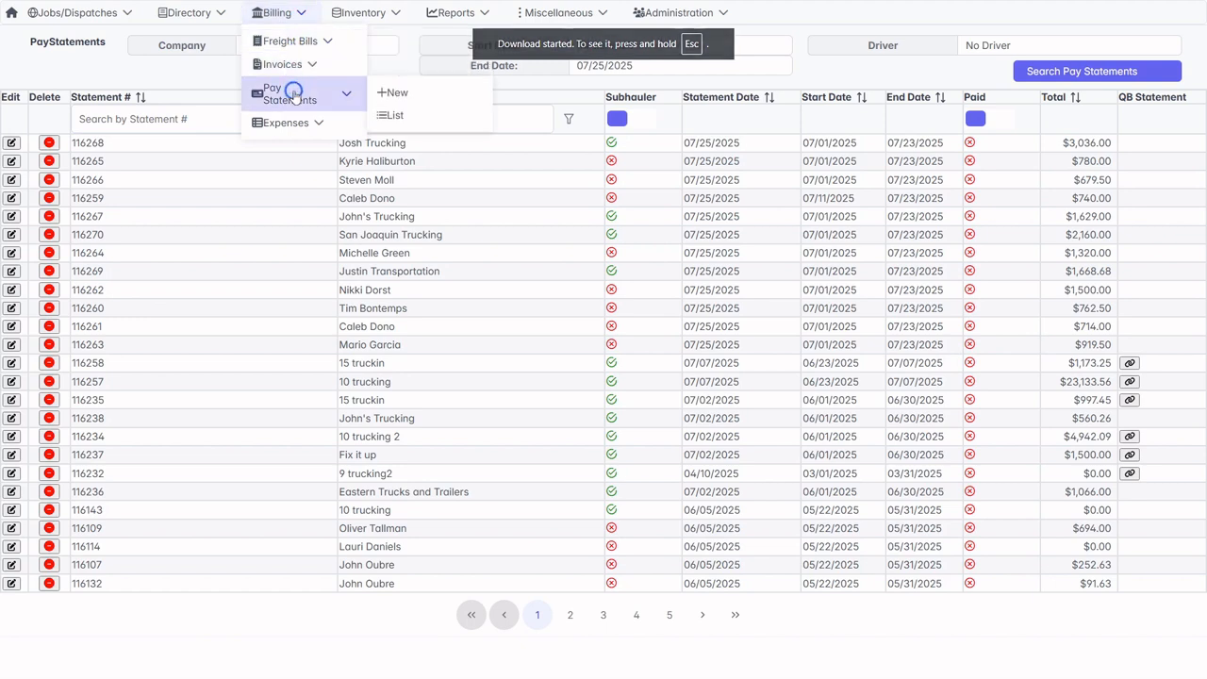
click(392, 89)
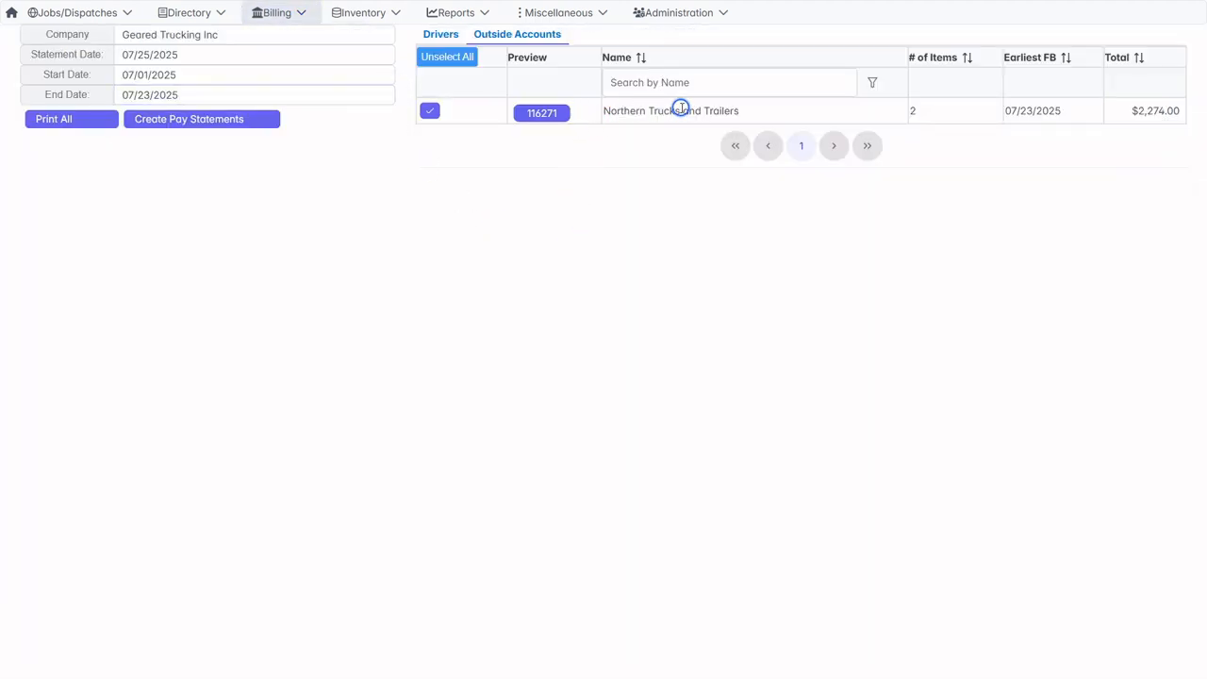
click(442, 36)
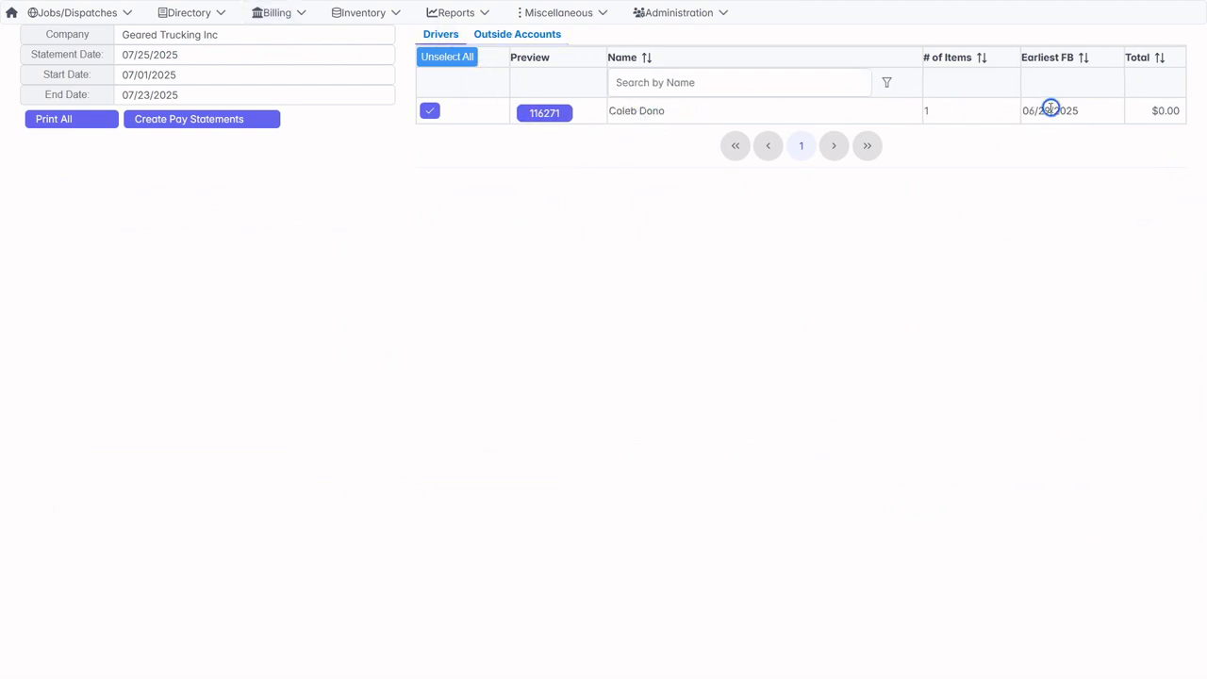
click(558, 114)
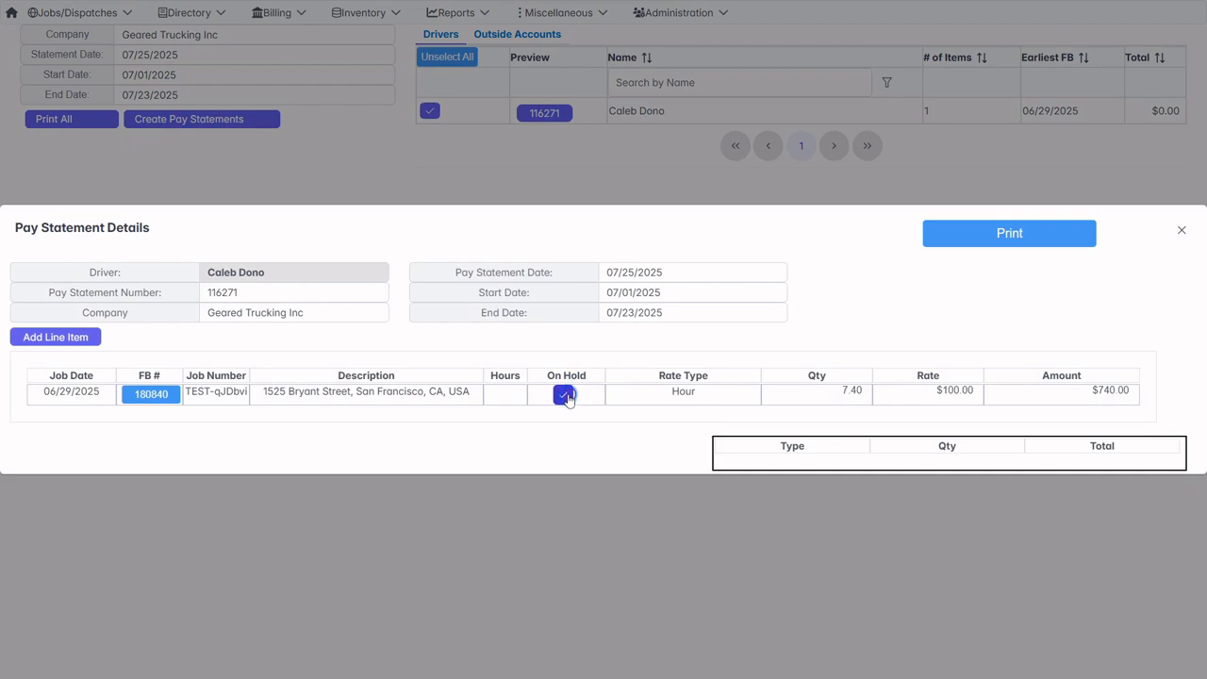
click(1176, 231)
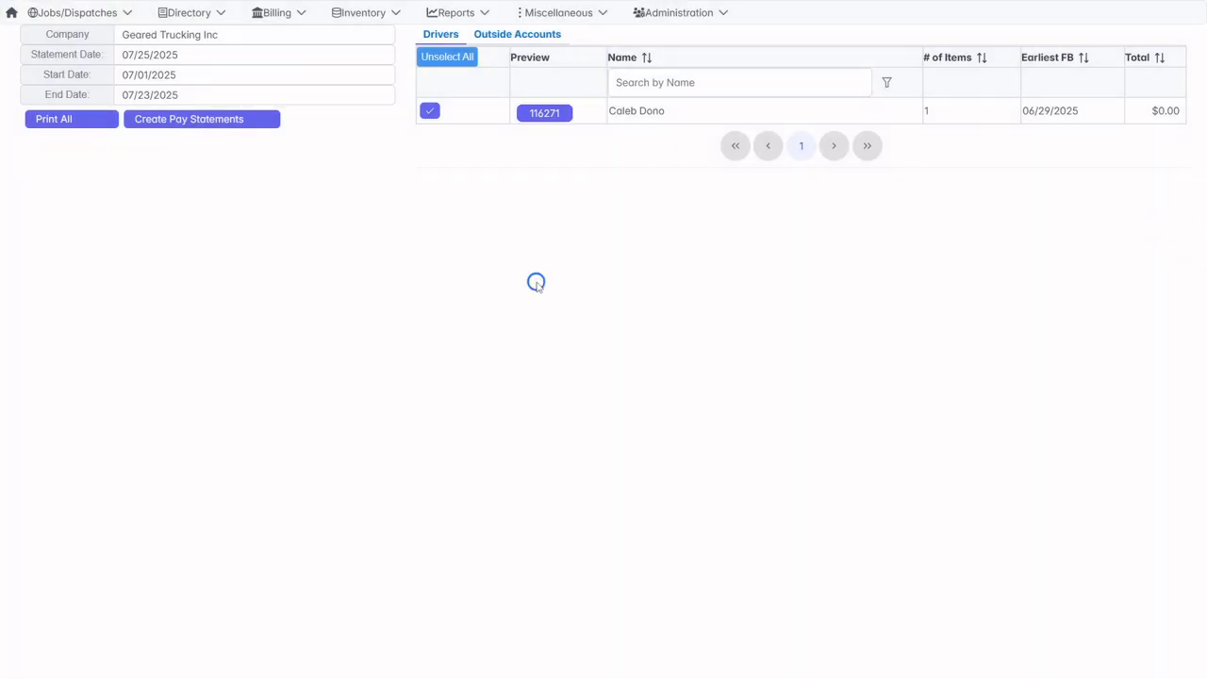